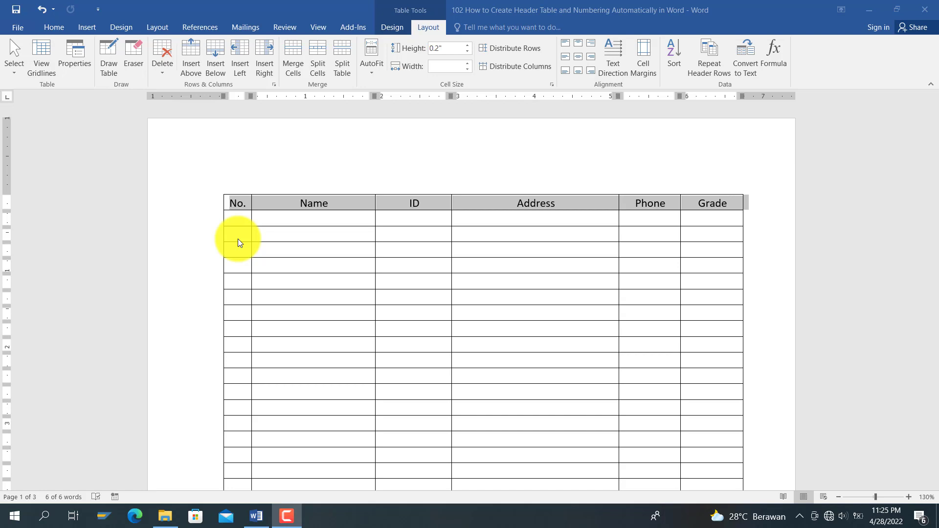
- Paste the copied No./Name/ID/Address/Phone/Grade header row into the first row of page 2's table
left_click(272, 235)
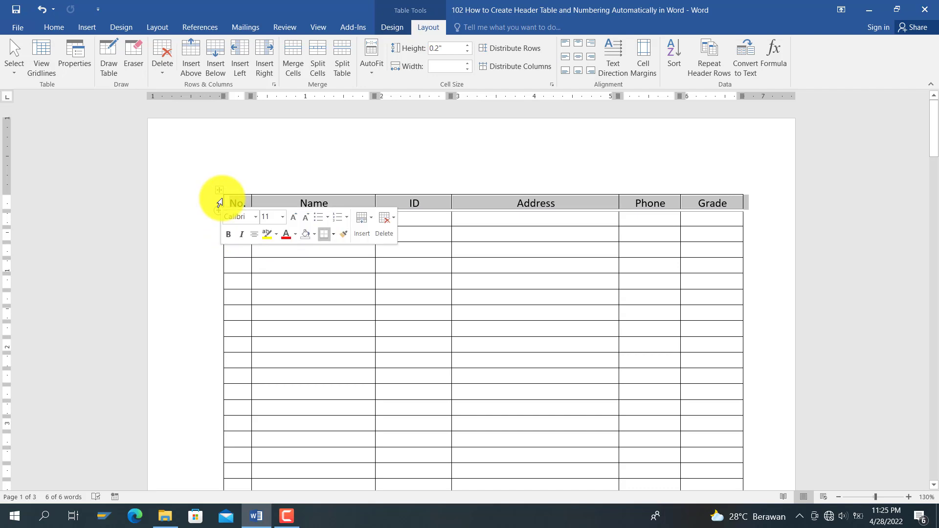
scroll(221, 233, "down", 12)
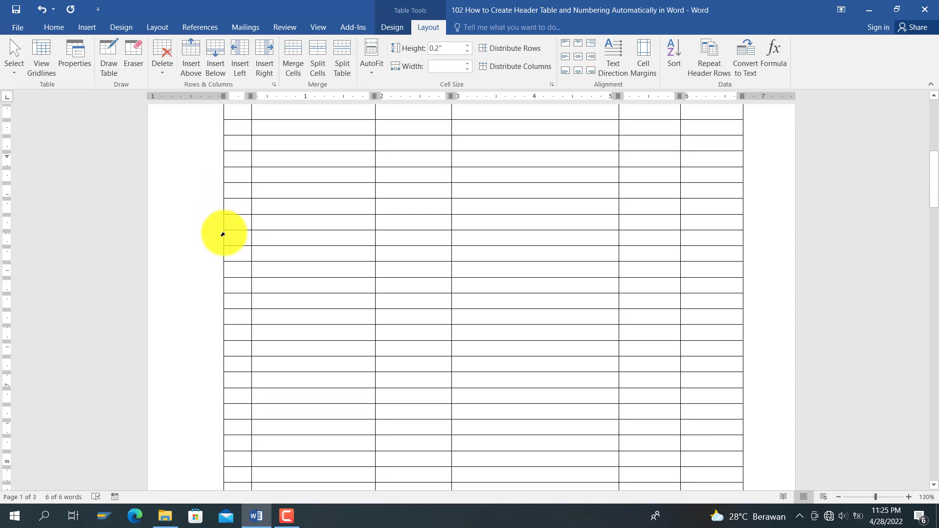
left_click(209, 184)
type("No.\tName\tID\tAddress\tPhone\tGrade")
- Paste the same header row into the empty first row of page 3's table
scroll(210, 200, "down", 8)
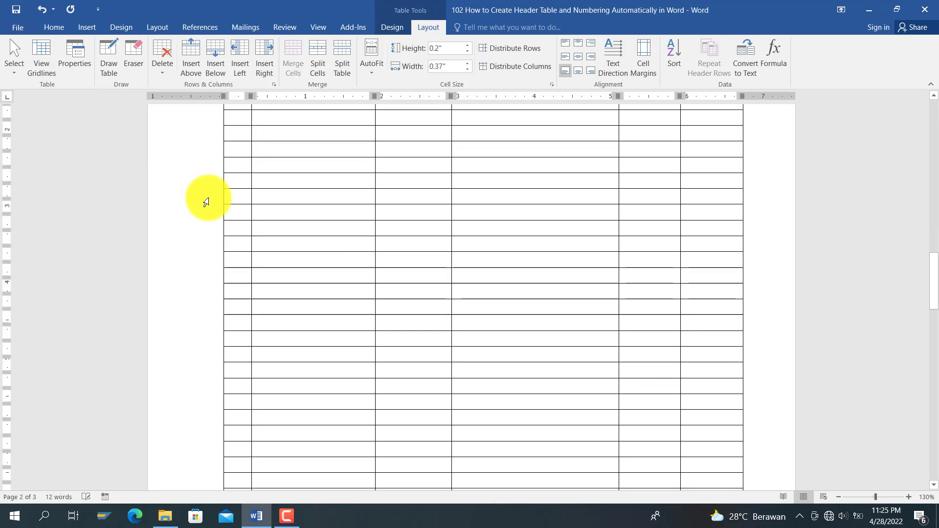
scroll(206, 212, "down", 6)
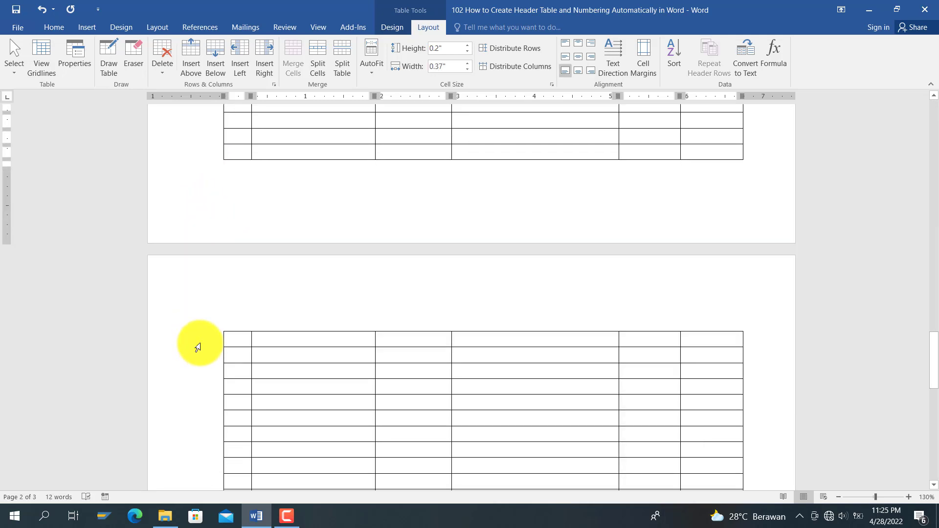
left_click(198, 347)
type("No.\tName\tID\tAddress\tPhone\tGrade")
scroll(236, 383, "down", 2)
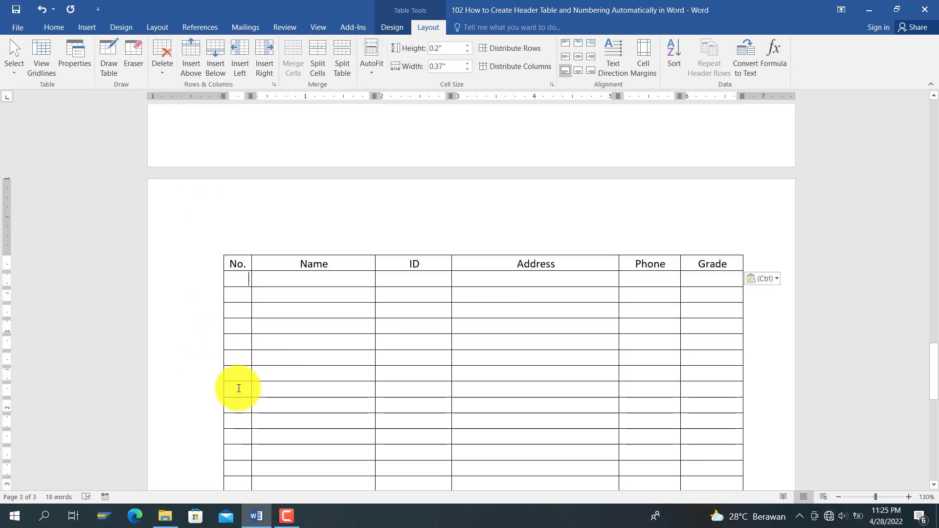
scroll(239, 389, "up", 5)
scroll(239, 389, "down", 8)
scroll(238, 389, "up", 6)
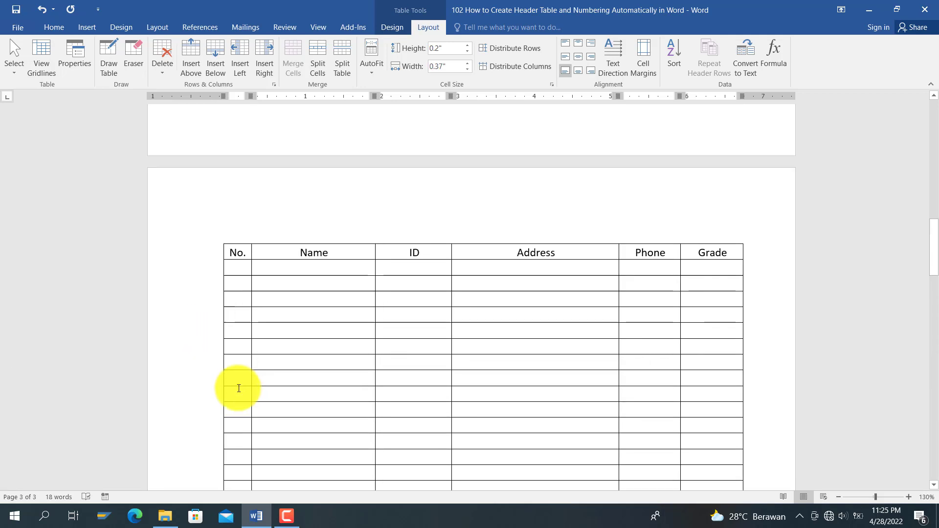
scroll(238, 388, "up", 15)
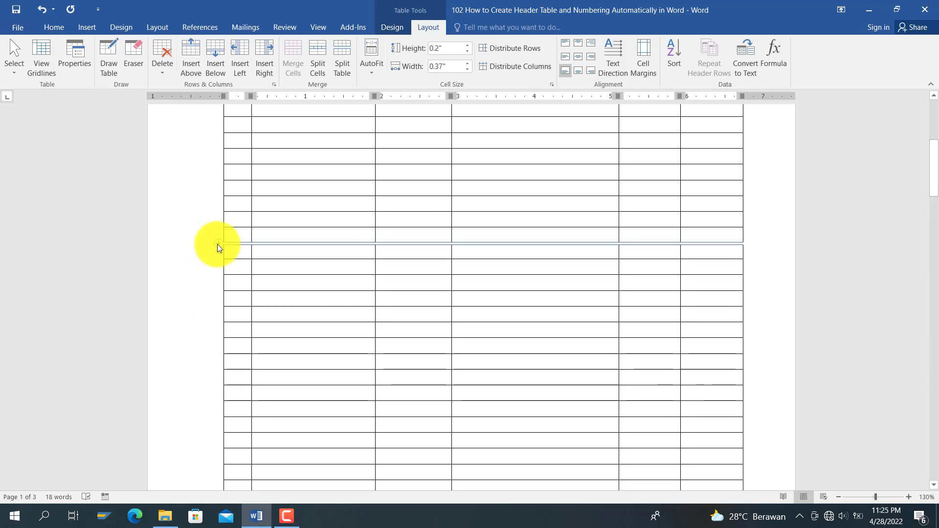
- Add an extra row to page 1's table and check that page 2 now starts with the header row
left_click(218, 244)
scroll(215, 247, "down", 10)
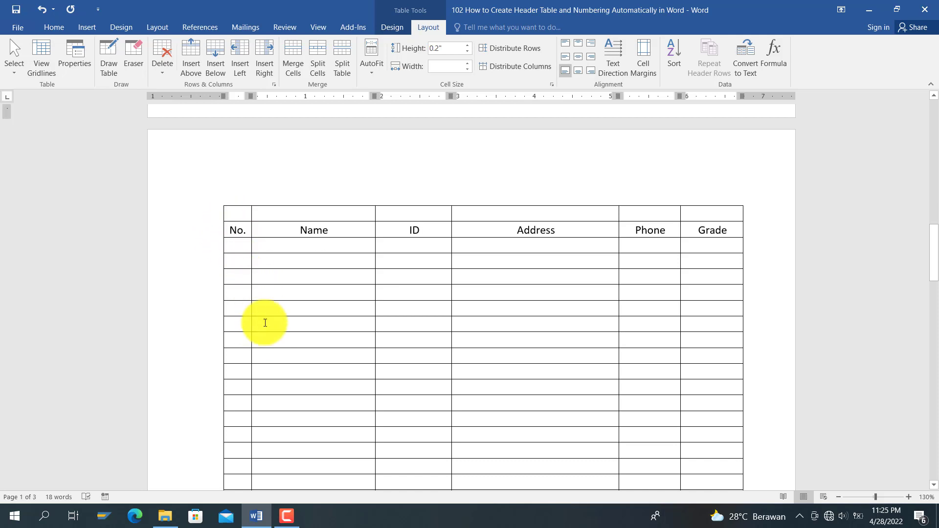
scroll(275, 286, "down", 8)
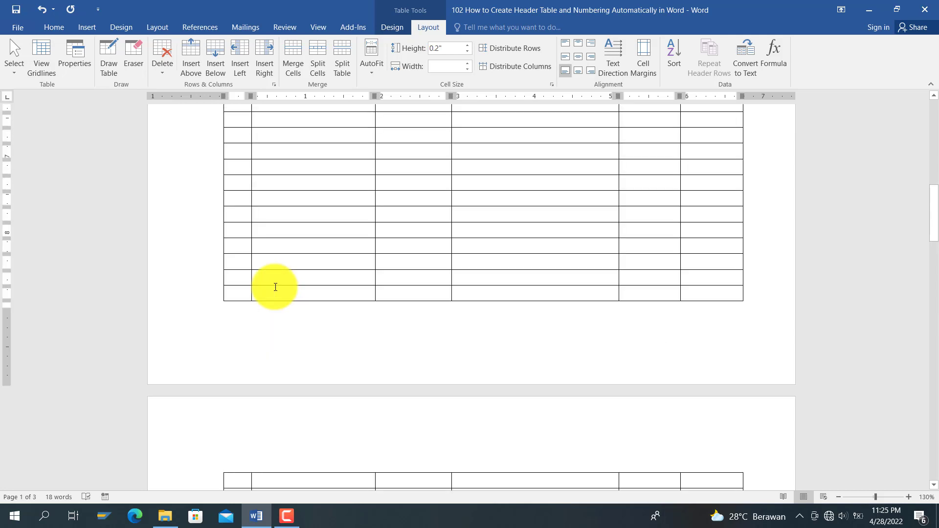
scroll(275, 288, "down", 10)
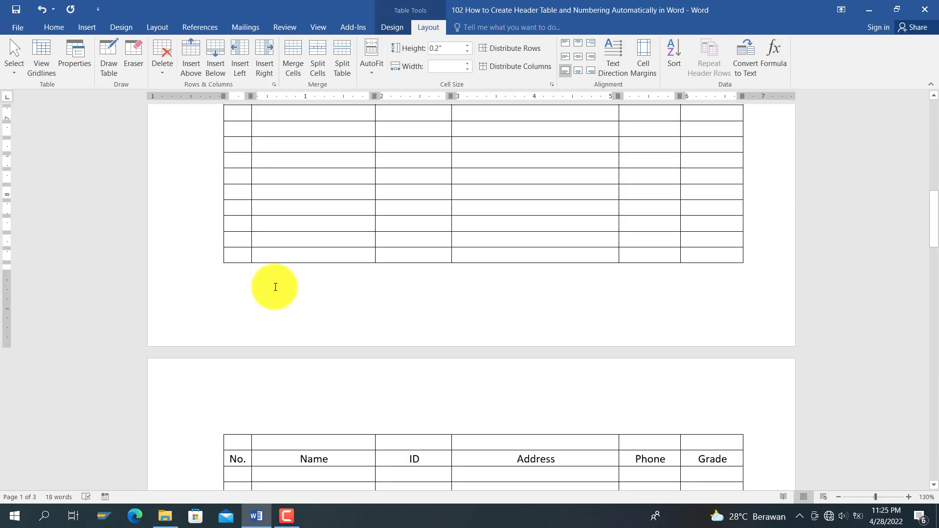
scroll(275, 287, "down", 3)
left_click(232, 359)
scroll(237, 353, "up", 20)
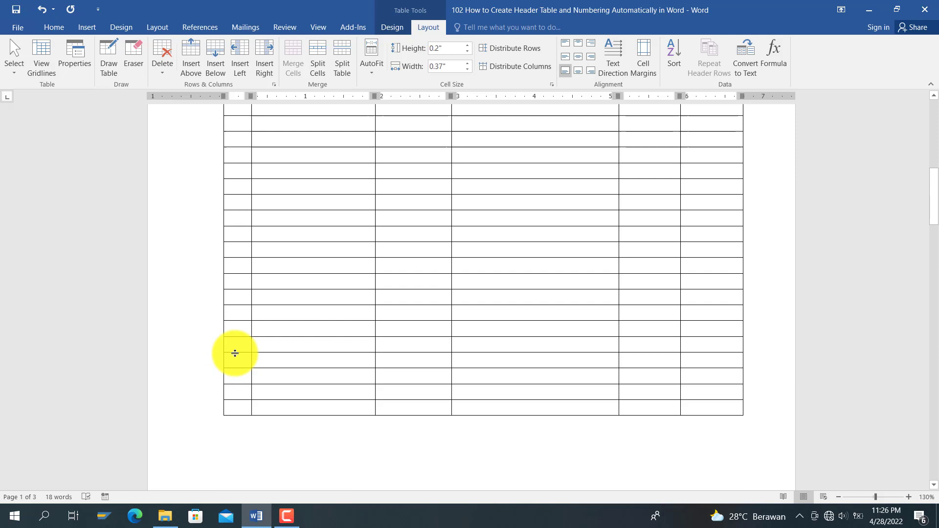
scroll(235, 353, "down", 20)
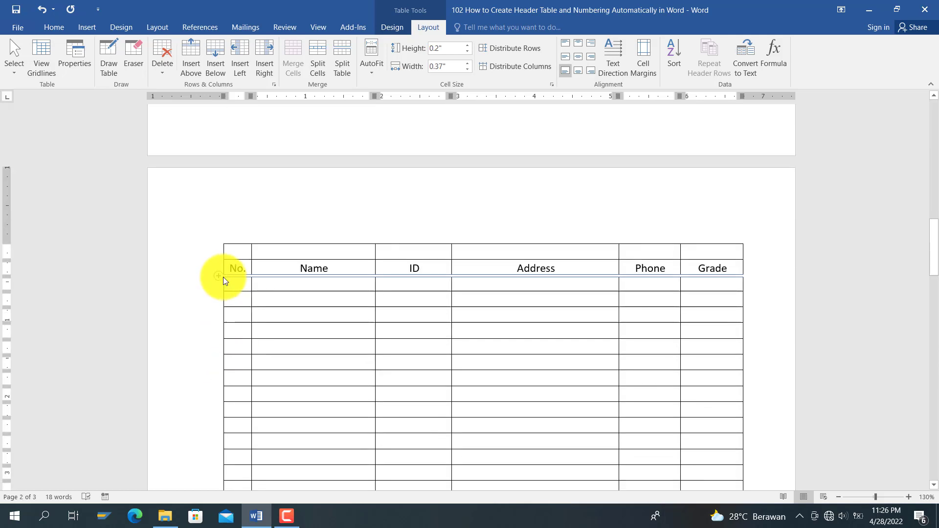
- Erase the pasted header text from the top rows of page 2's and page 3's tables
left_click(216, 263)
left_click(219, 267)
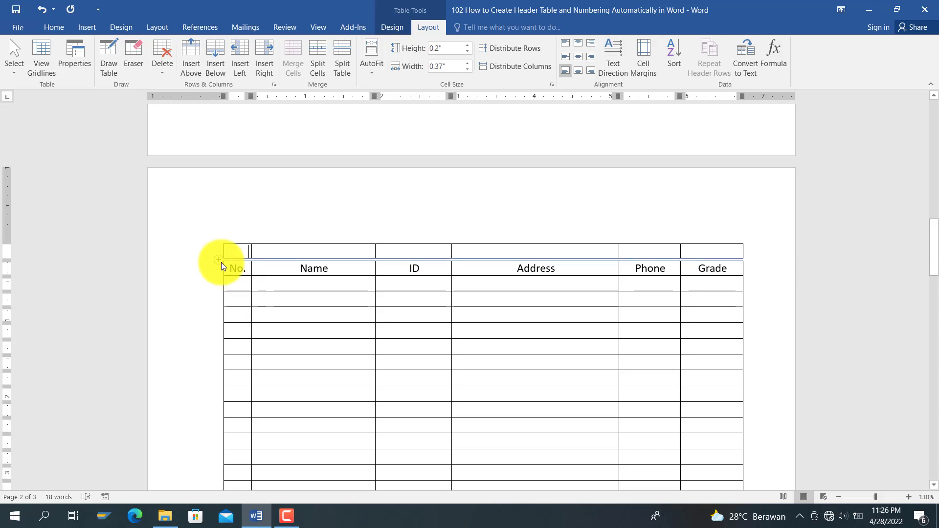
left_click(219, 268)
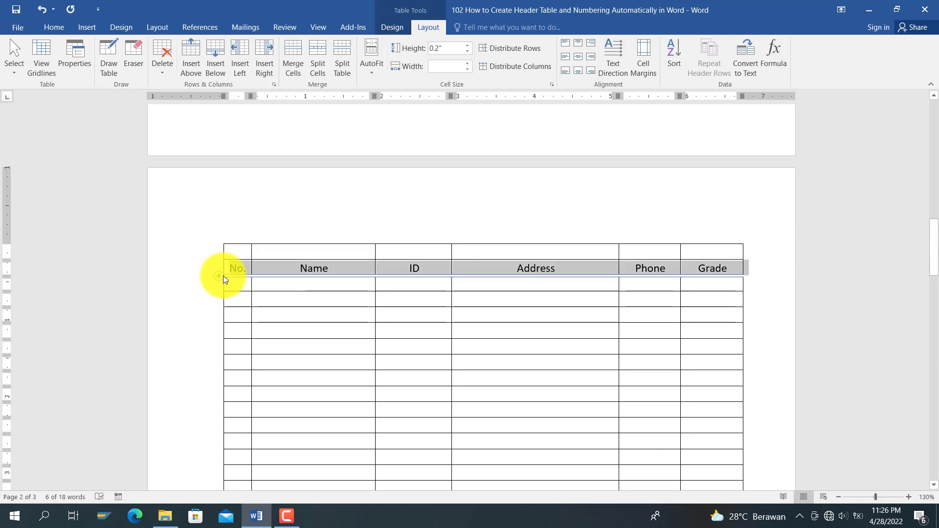
key("Delete")
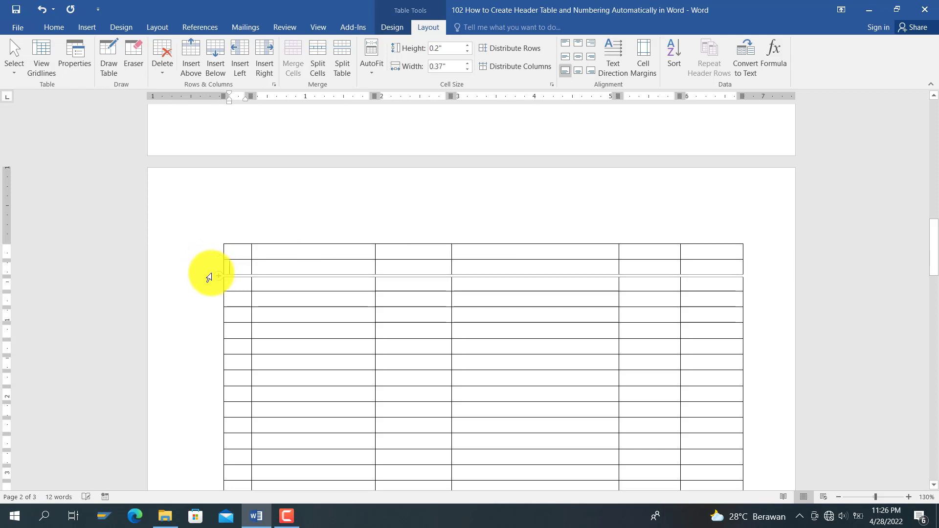
scroll(209, 278, "down", 10)
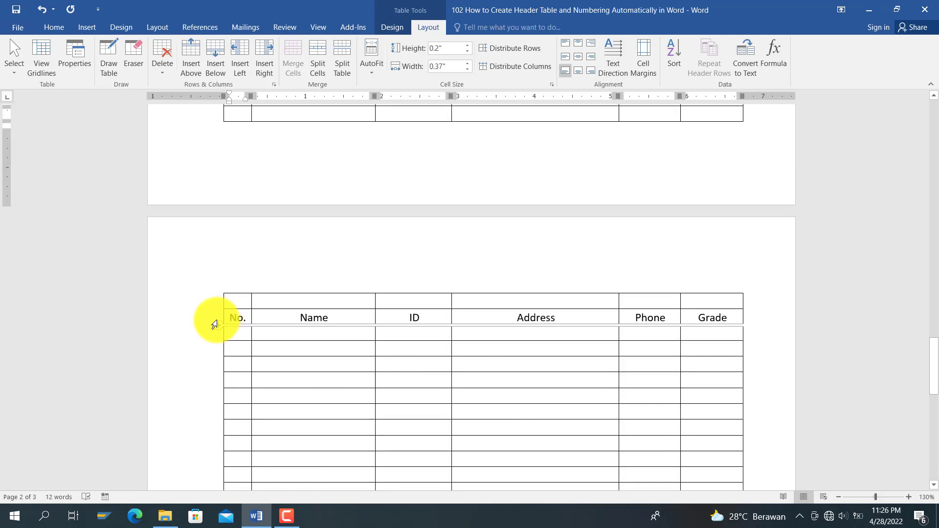
left_click(212, 323)
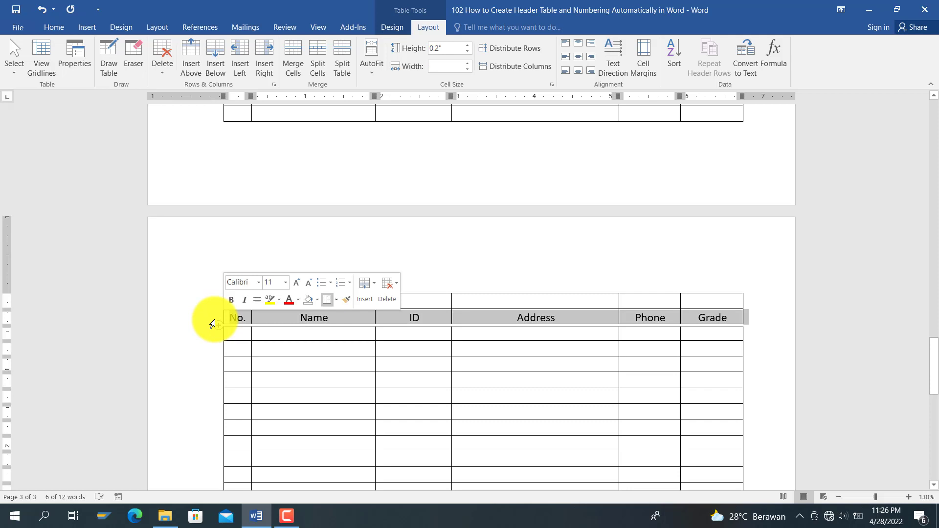
key("BackSpace")
key("BackSpace")
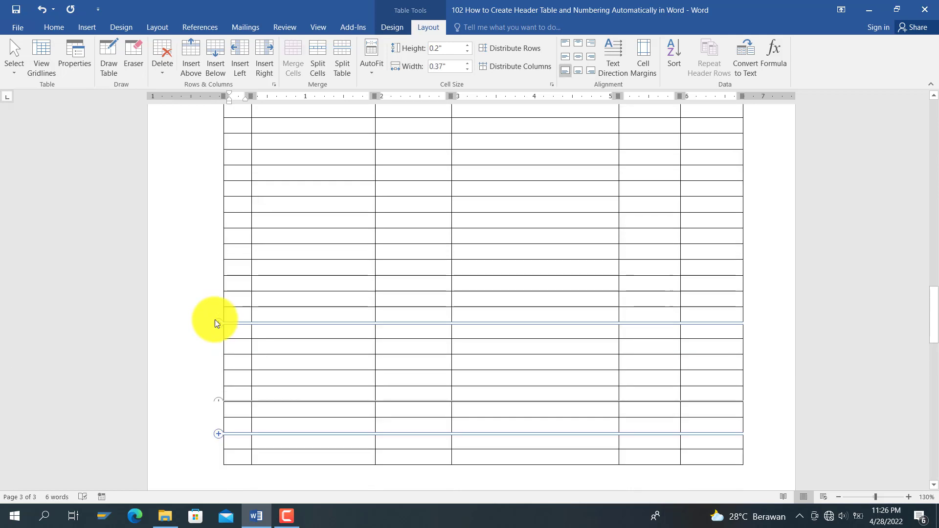
scroll(215, 323, "up", 3)
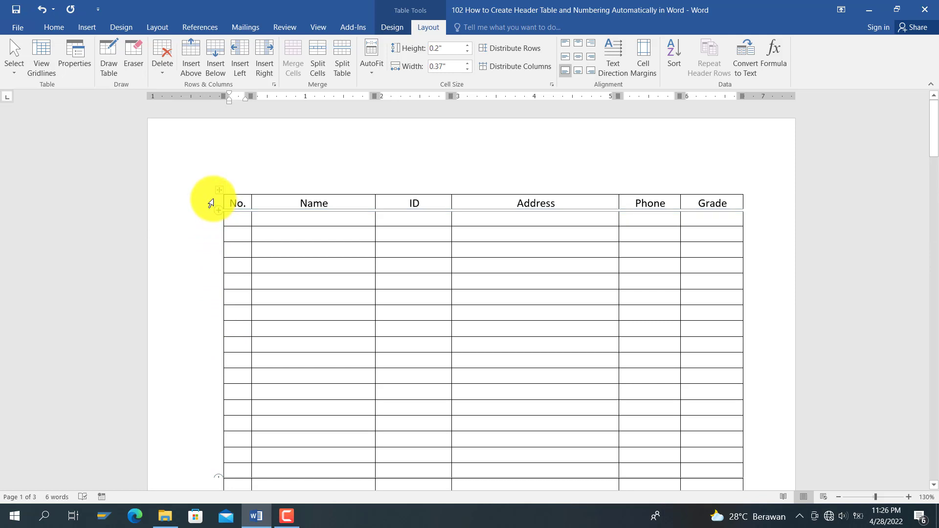
- Turn on Repeat Header Rows for page 1's header row and confirm it repeats on page 2
left_click(213, 204)
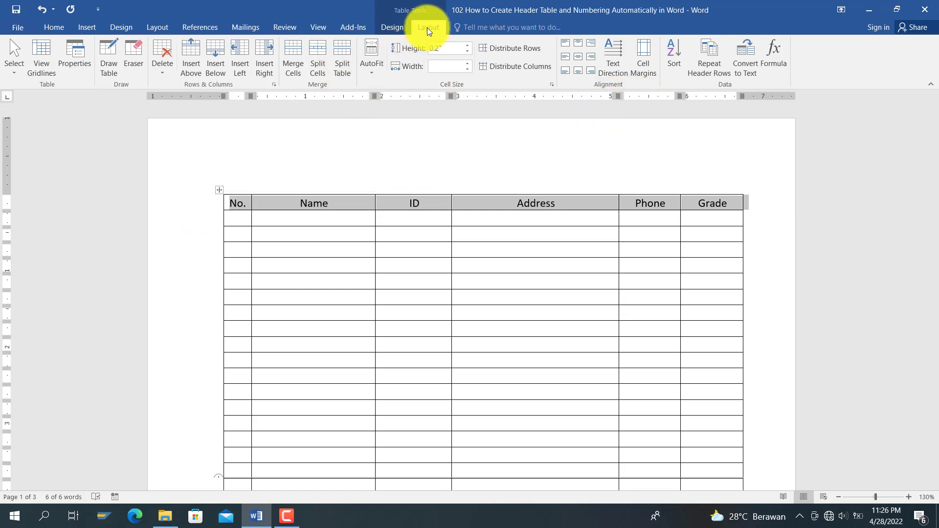
left_click(716, 59)
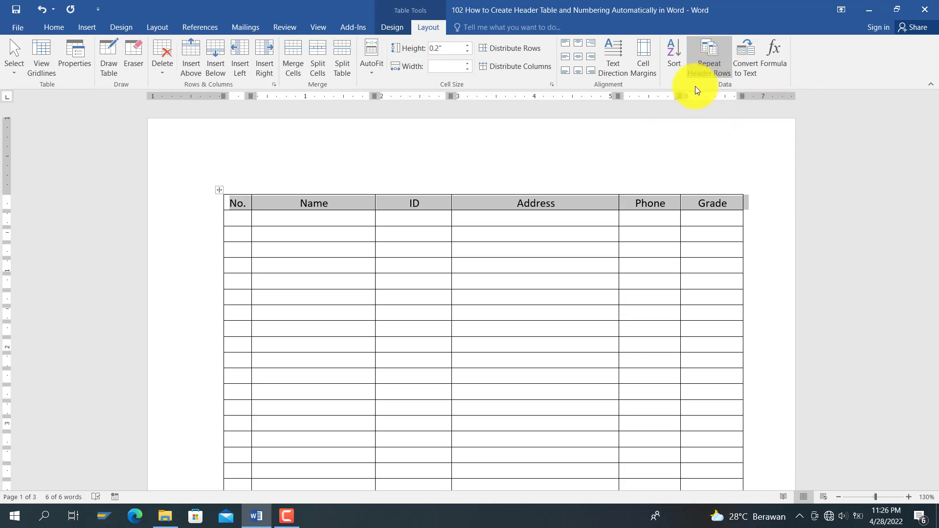
scroll(584, 263, "down", 1)
scroll(584, 263, "down", 10)
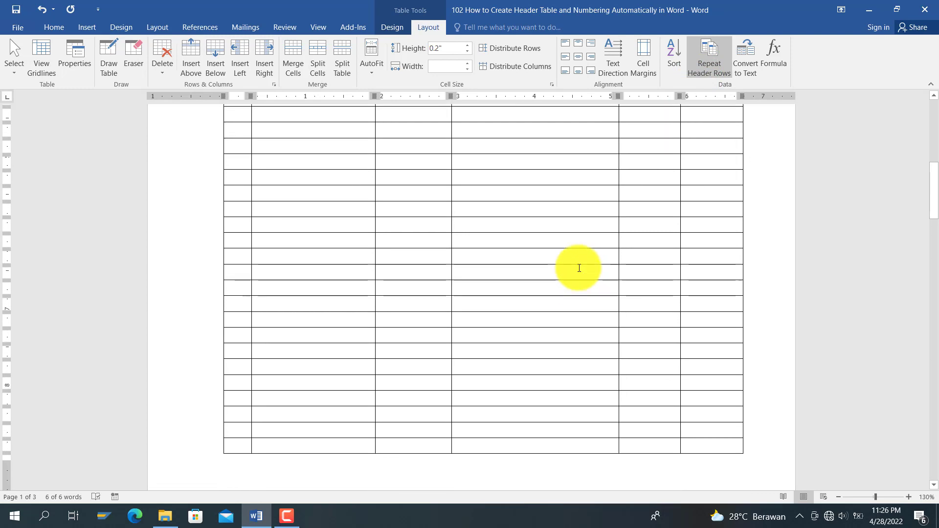
scroll(579, 268, "down", 1)
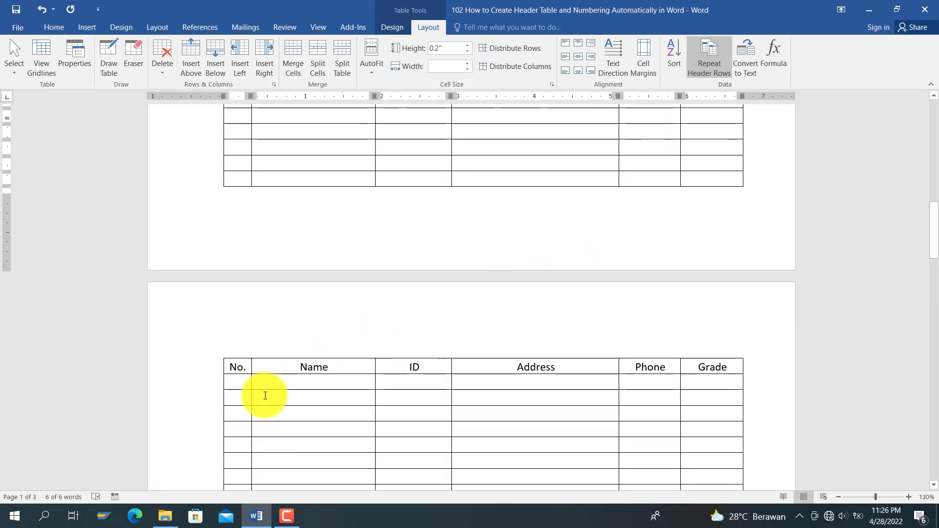
- Cut four rows out of the table near the bottom of page 2
left_click(272, 369)
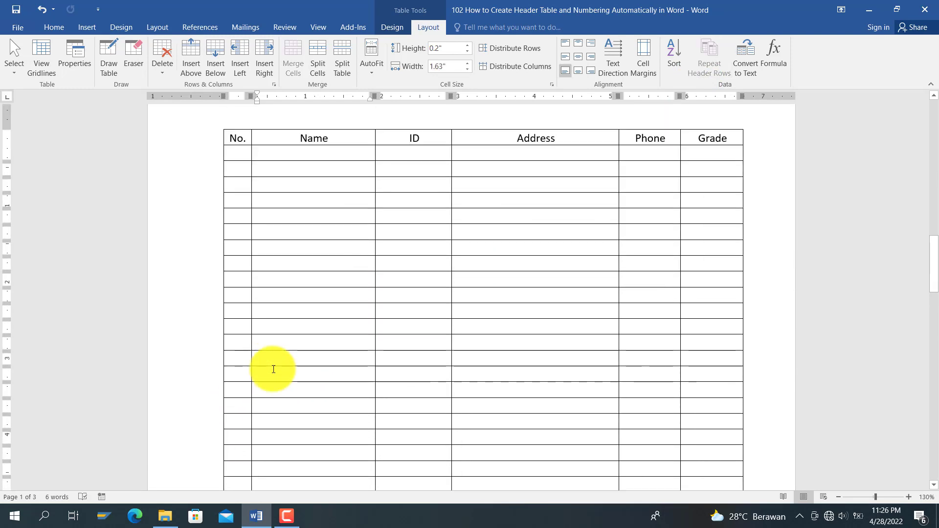
scroll(273, 370, "down", 10)
scroll(274, 369, "down", 20)
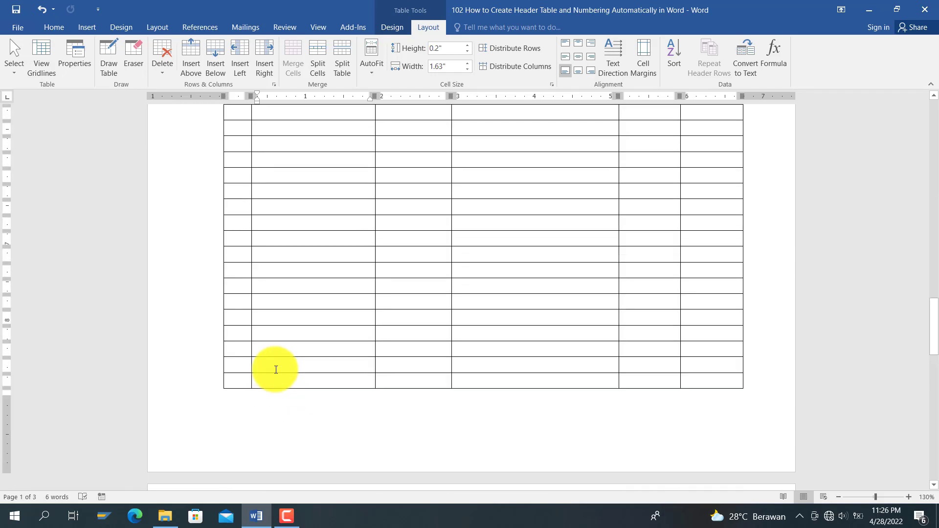
scroll(276, 370, "up", 7)
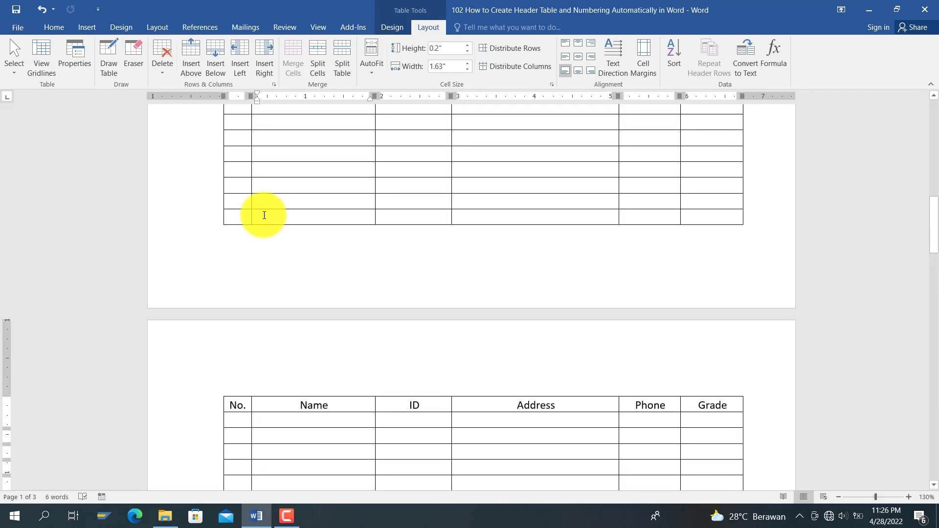
left_click(203, 170)
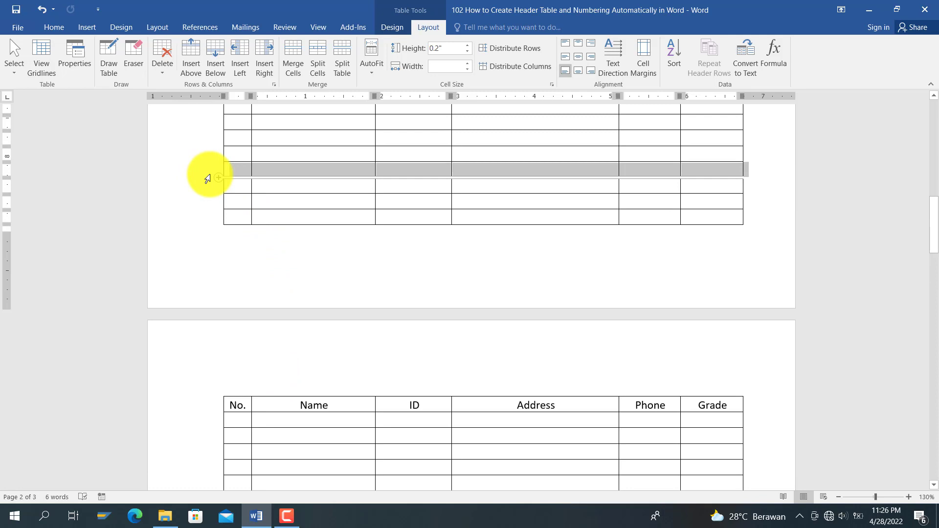
left_click_drag(207, 176, 210, 220)
right_click(210, 210)
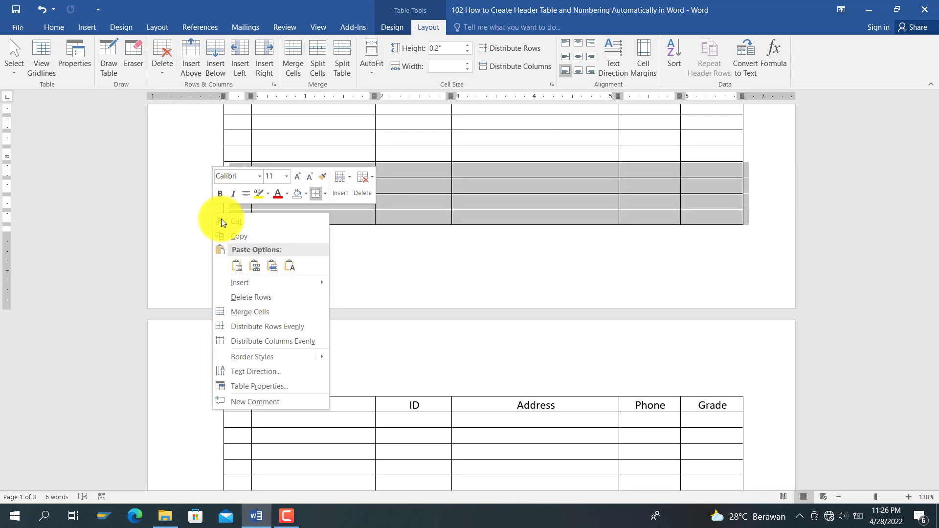
left_click(239, 222)
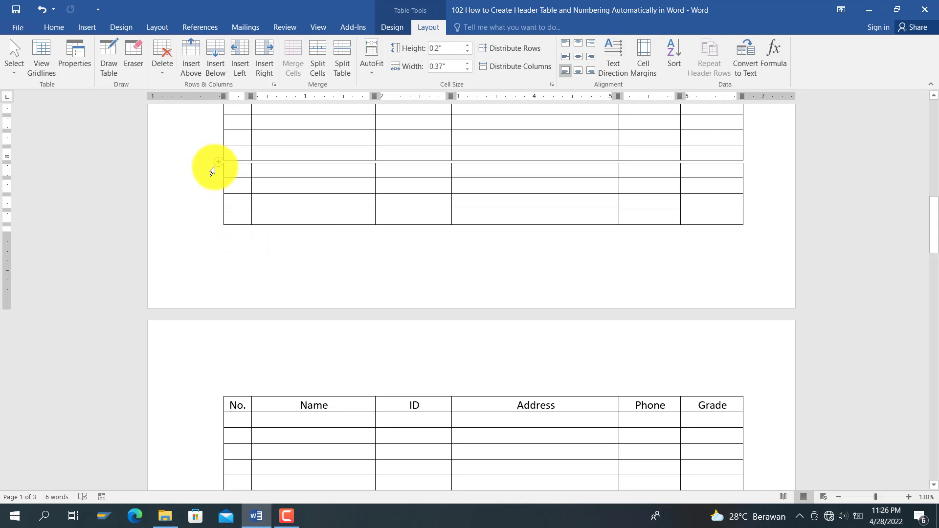
- Delete the last four rows of the table with Delete Rows
left_click(215, 168)
left_click_drag(215, 169, 230, 217)
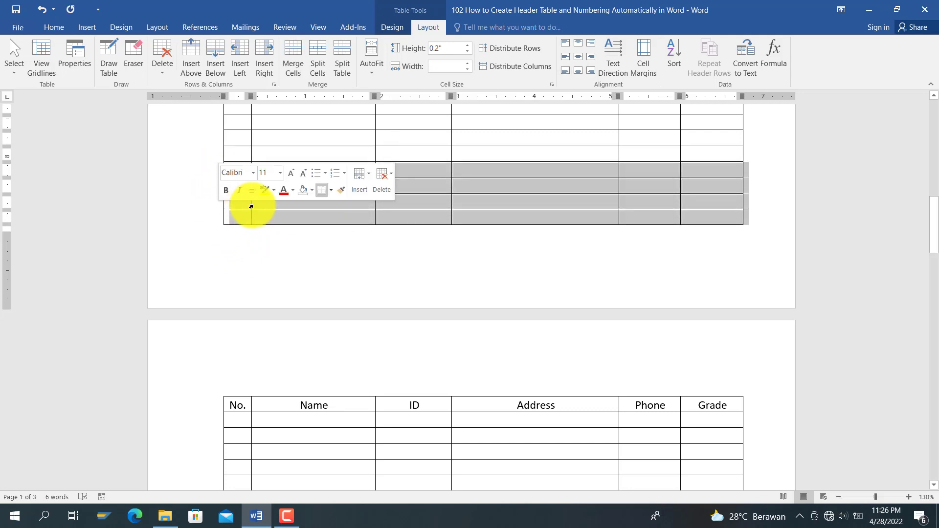
right_click(278, 218)
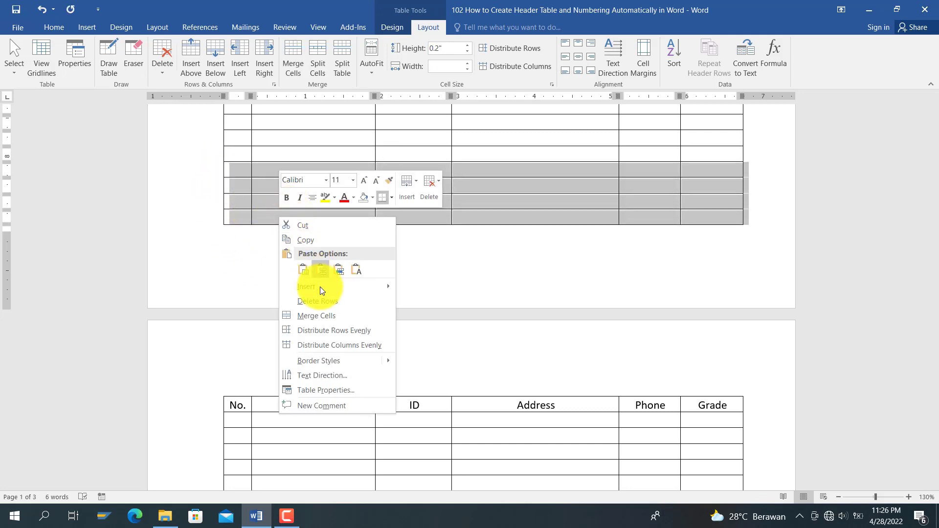
left_click(322, 301)
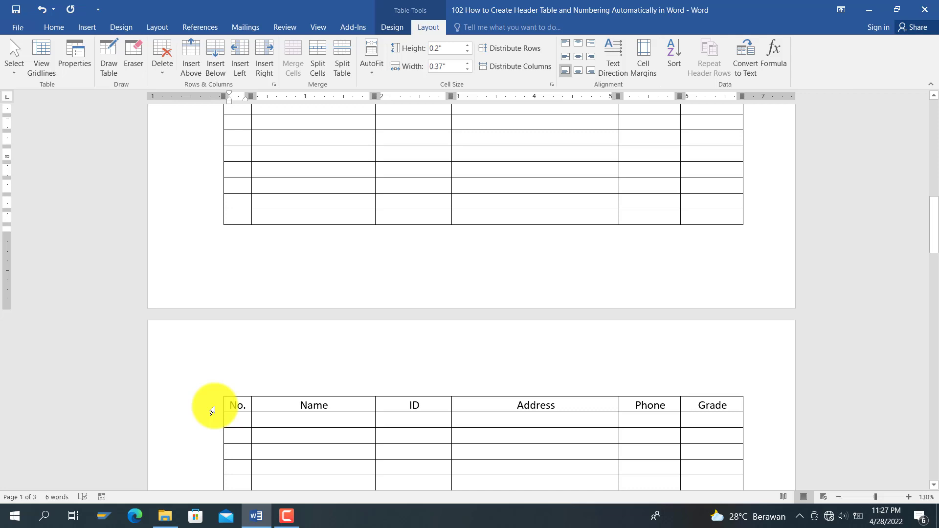
- Return to page 1 and place the cursor in the first data row under the header
scroll(195, 352, "up", 10)
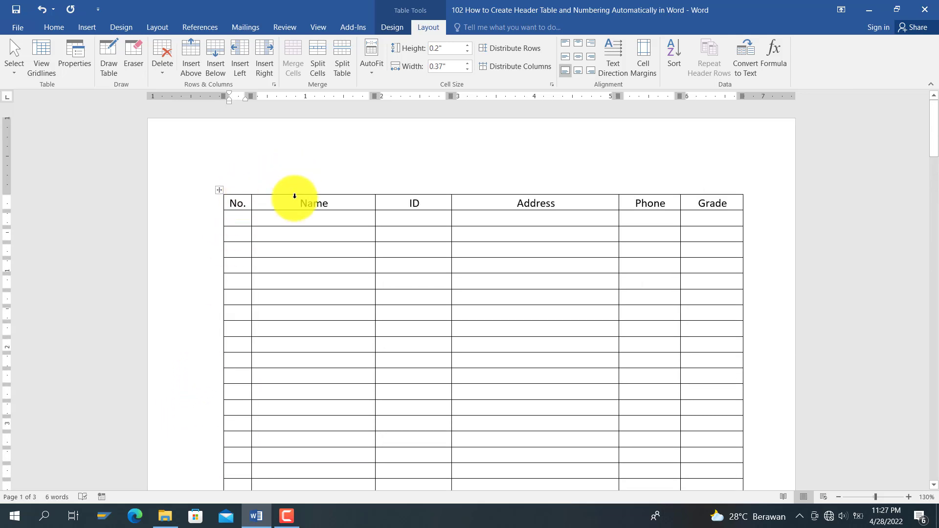
left_click(274, 219)
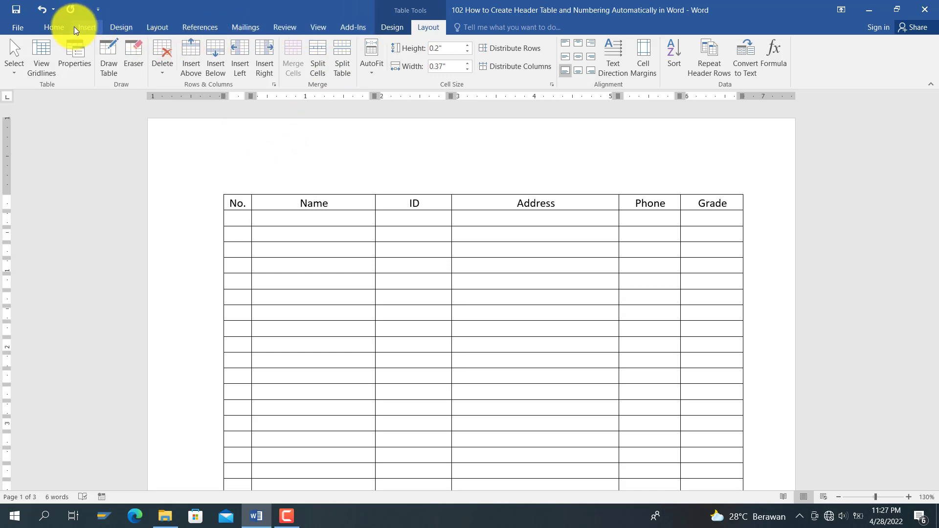
- Apply 1. 2. 3. numbering to the first No. cell from the Home tab
left_click(55, 28)
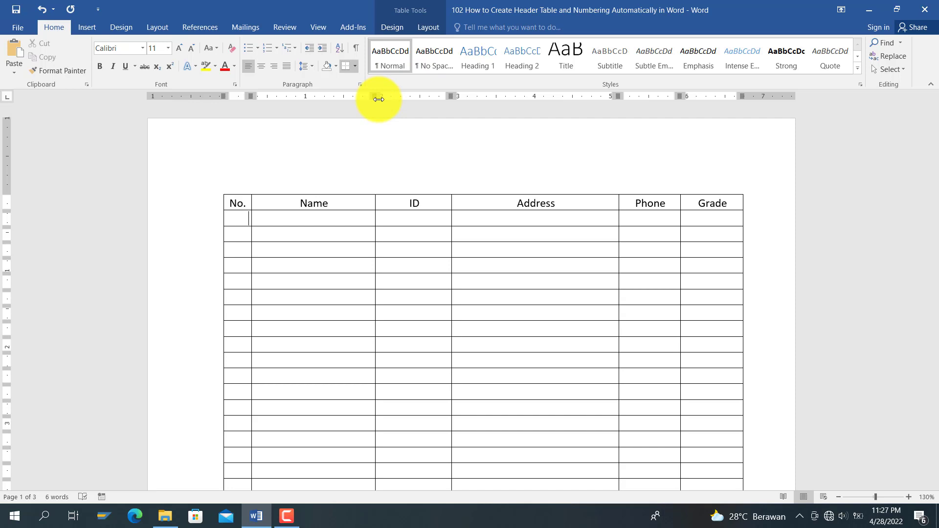
left_click(277, 48)
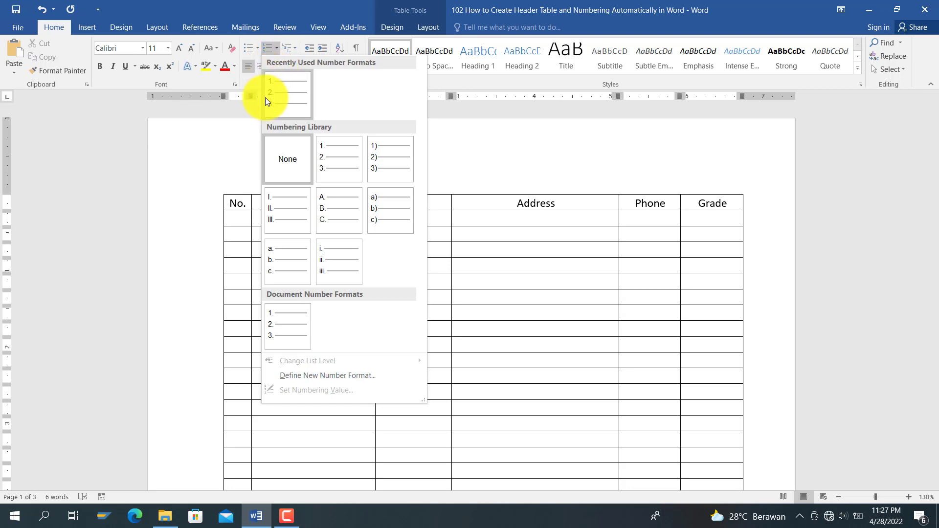
left_click(330, 160)
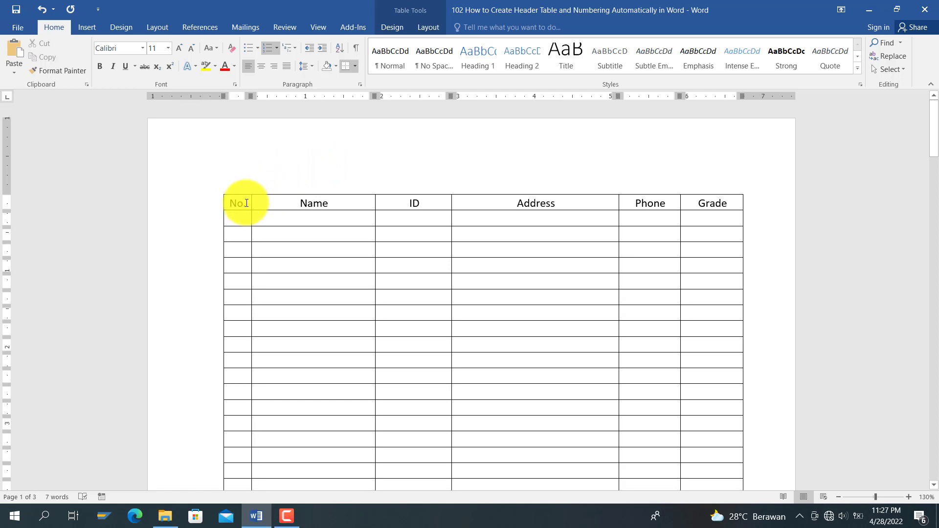
- Widen the No. column and try removing the cell's hanging indent with Ctrl+Shift+M, undoing the row shift
left_click_drag(255, 201, 271, 202)
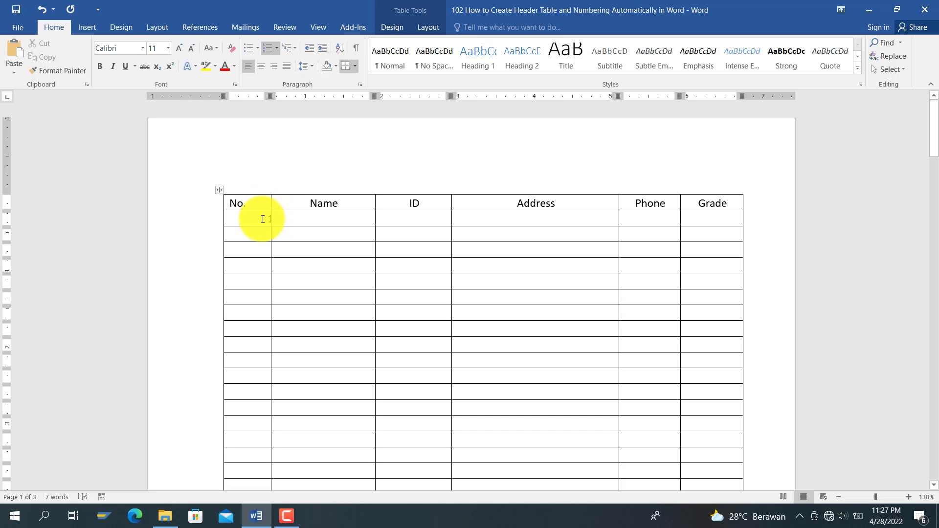
left_click_drag(248, 216, 265, 216)
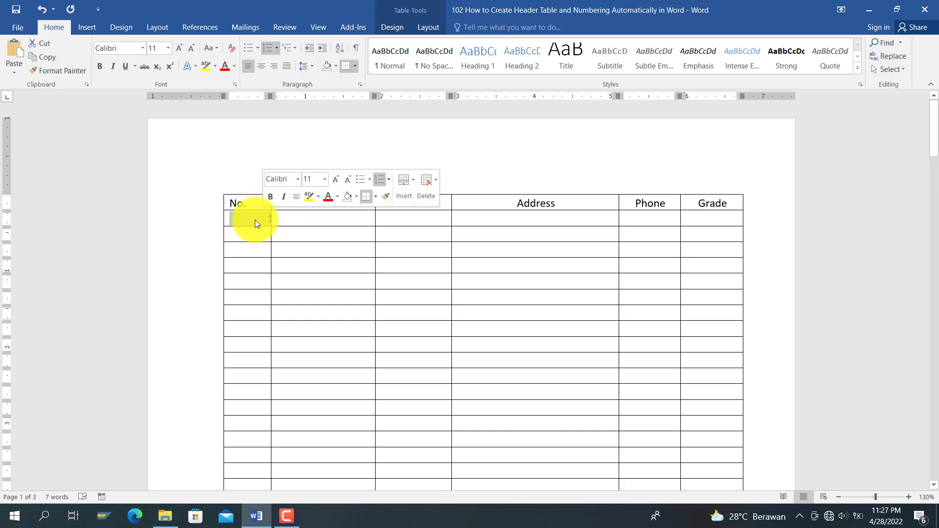
key("ctrl+shift+m")
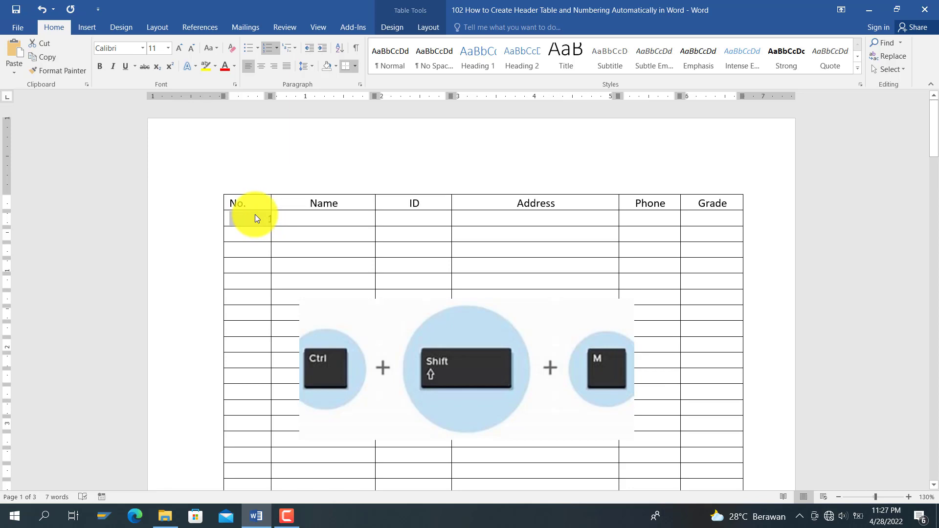
key("ctrl+shift+m")
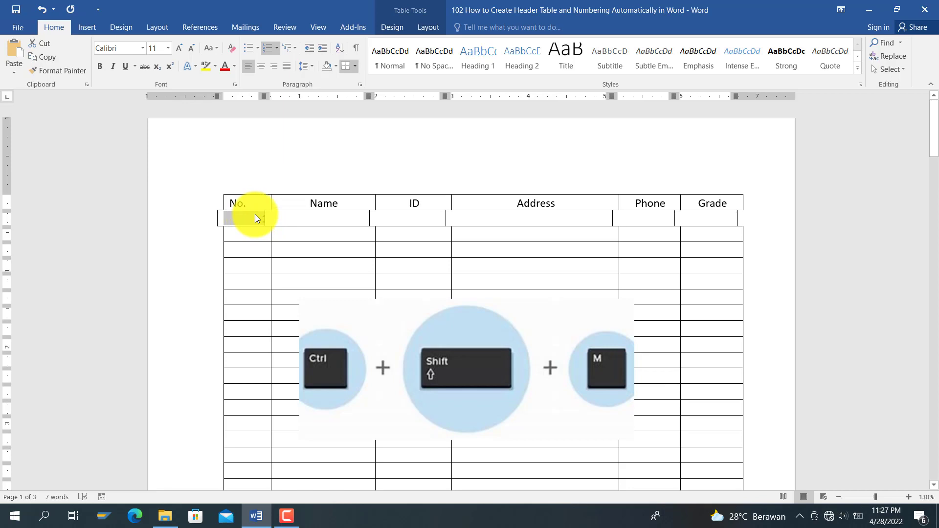
key("ctrl+z")
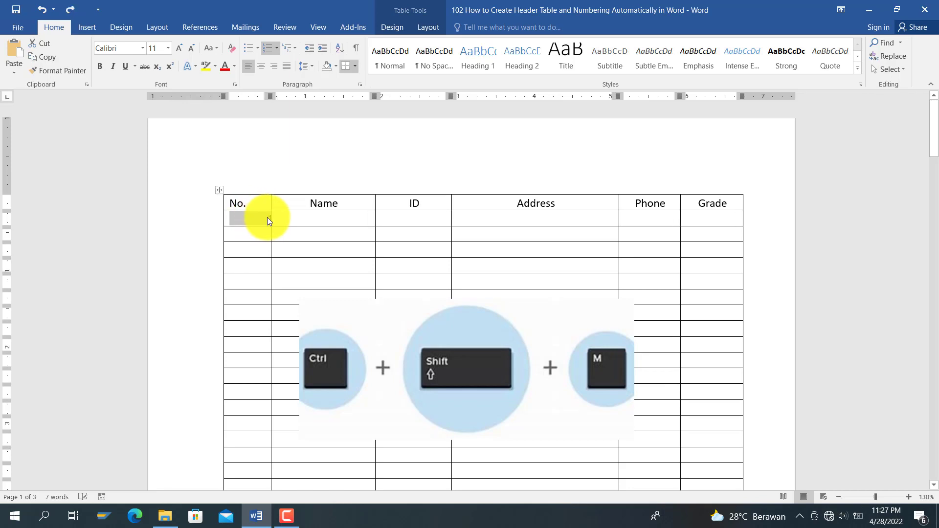
left_click(265, 215)
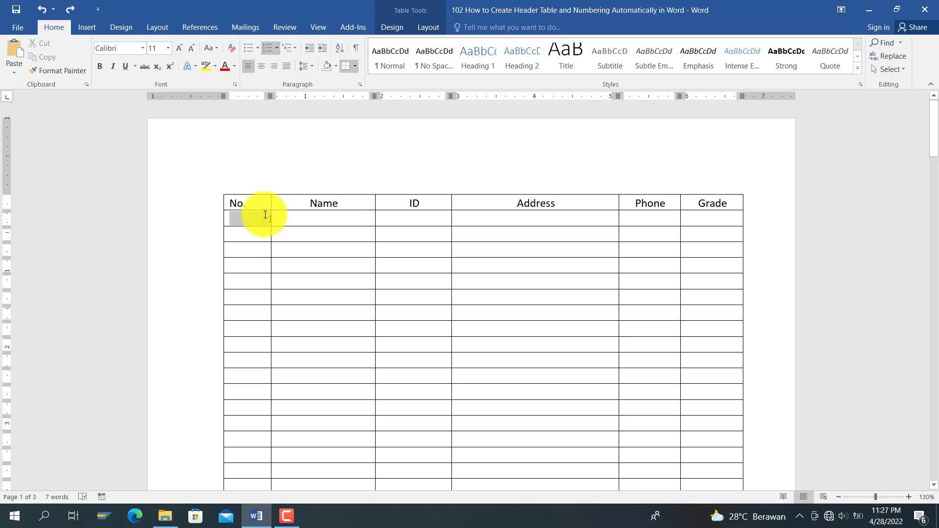
left_click(265, 221)
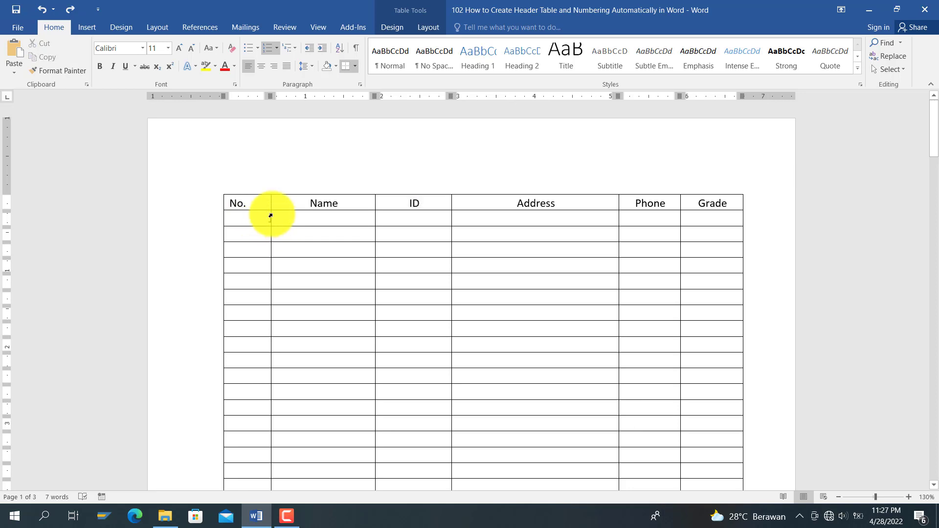
left_click(269, 220)
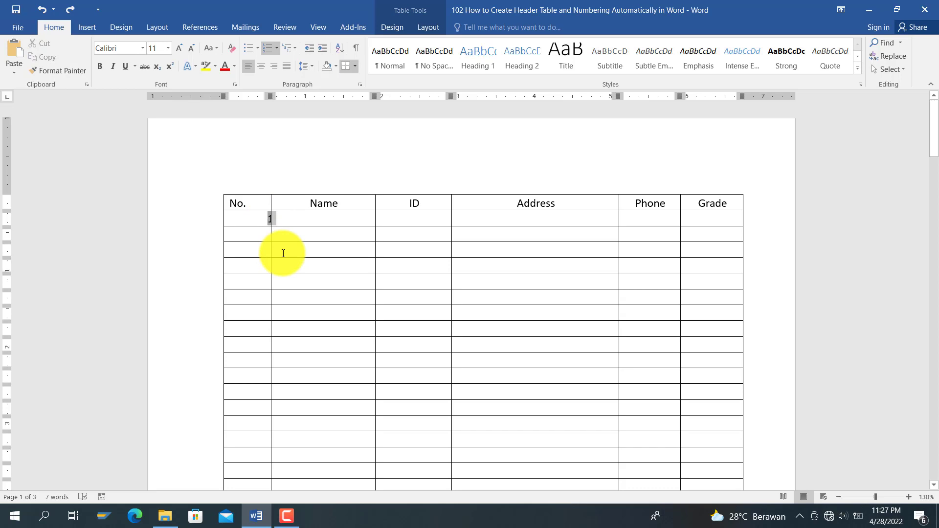
- Realign the number as 1. at the cell's left and narrow the No. column again
key("ctrl+y")
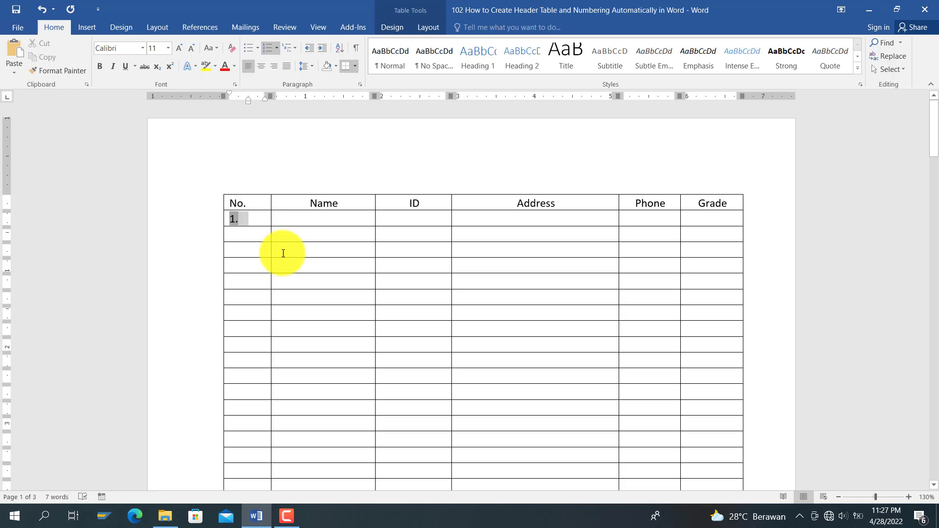
left_click(278, 265)
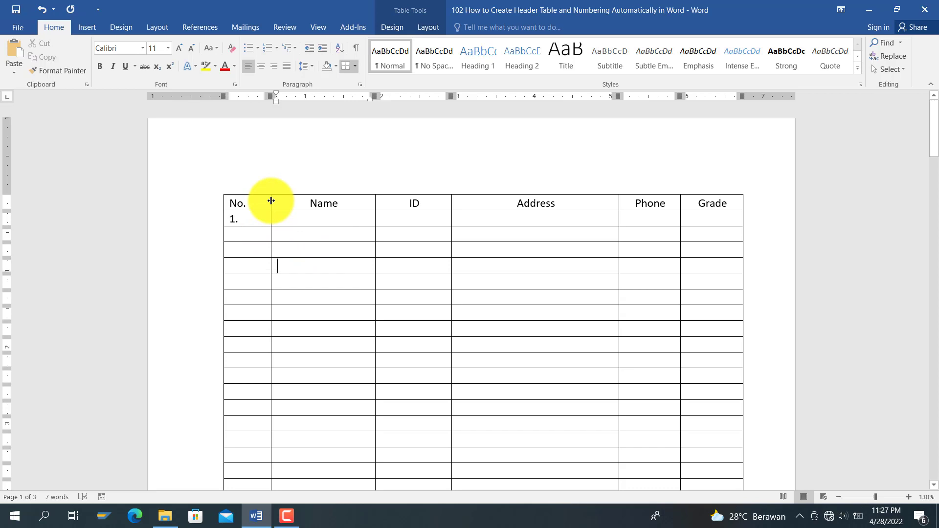
left_click_drag(272, 201, 251, 205)
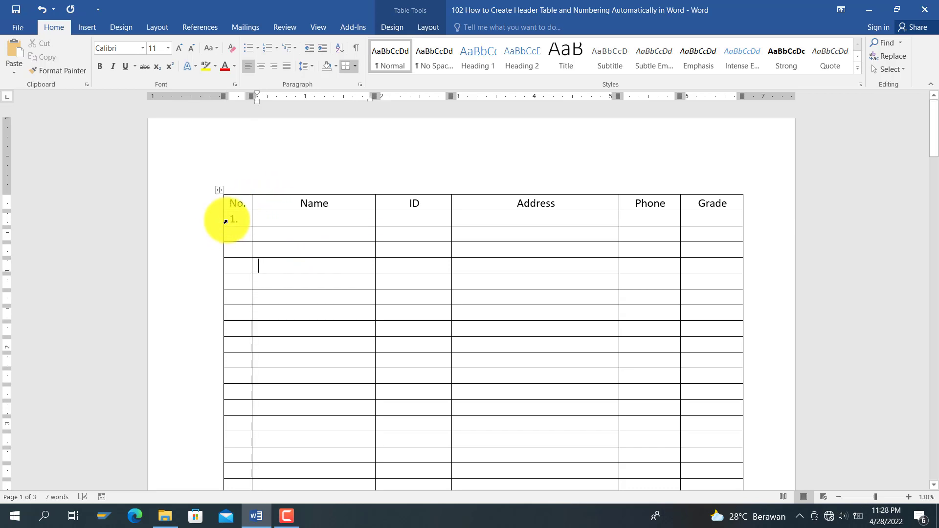
- Insert an empty second row and select the No. cells from row 2 downward
left_click(225, 221)
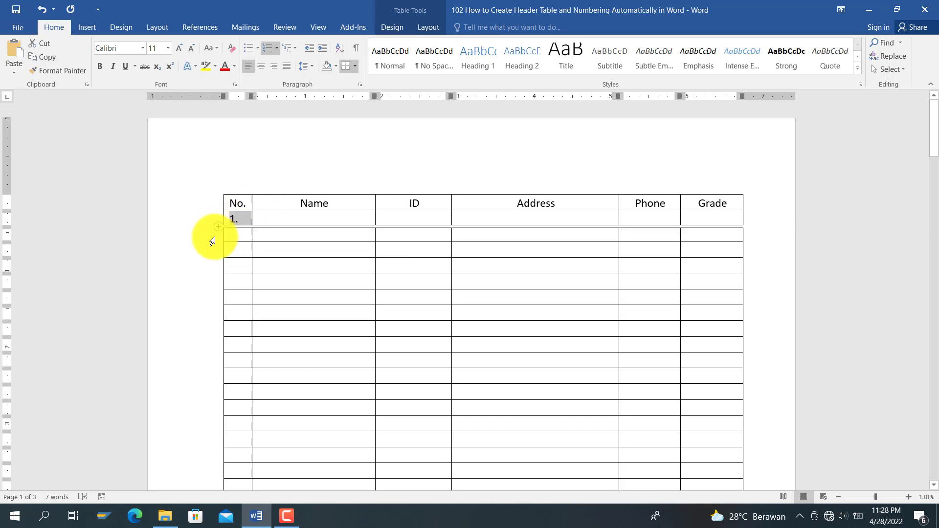
left_click(215, 239)
left_click(214, 240)
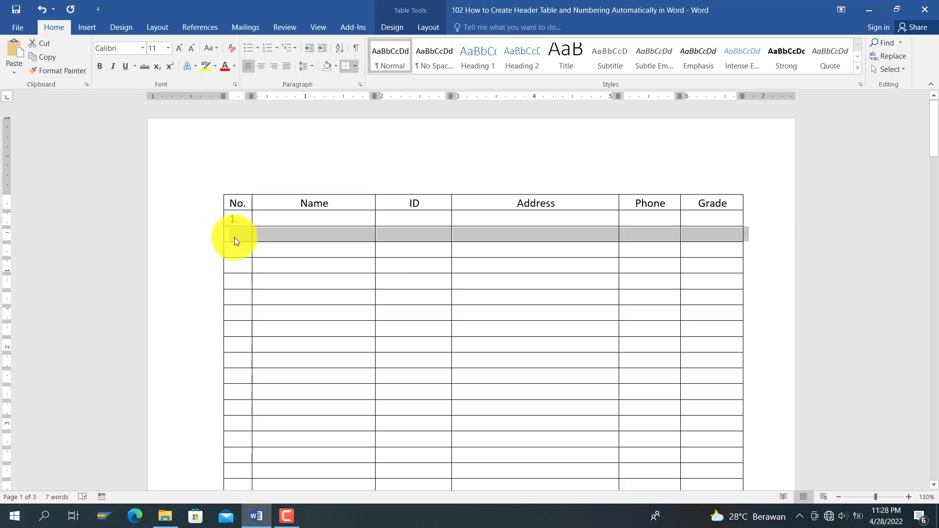
left_click(234, 236)
left_click_drag(230, 237, 243, 139)
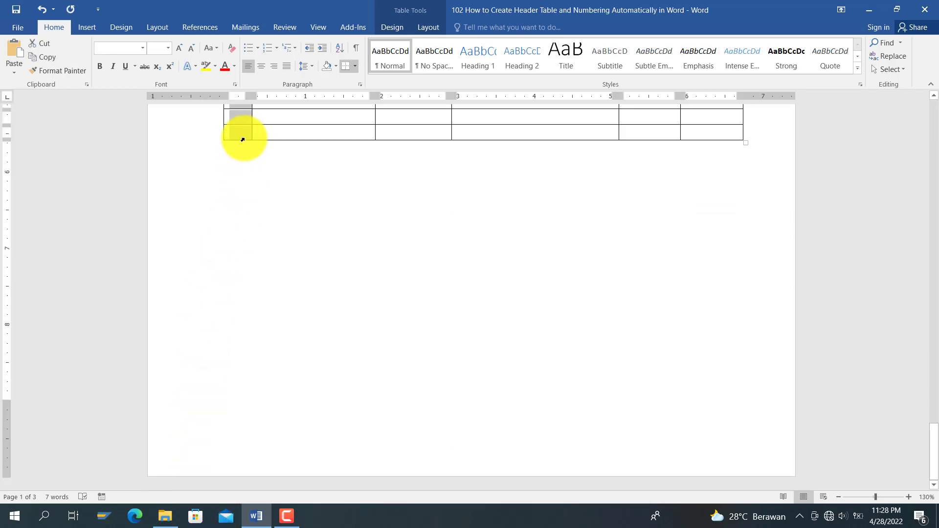
- Repeat the numbering down the selected No. cells and insert one extra row
key("ctrl+y")
scroll(243, 139, "up", 10)
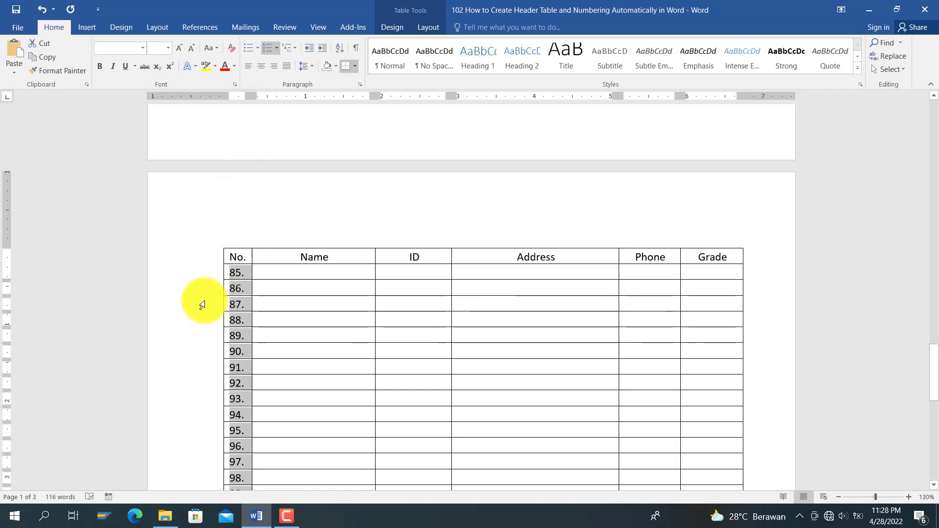
left_click(217, 297)
- Delete rows 91 to 97 so the numbering ends at 104
scroll(210, 293, "down", 10)
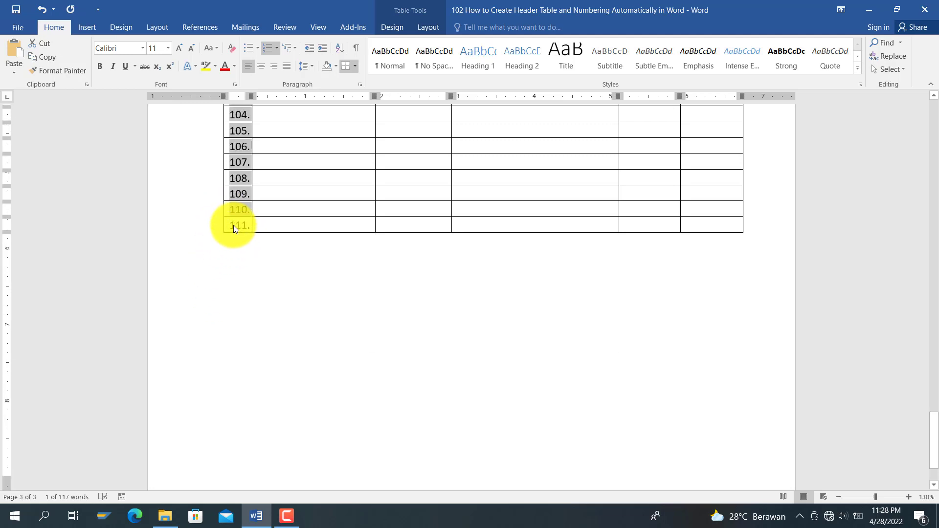
scroll(242, 183, "up", 15)
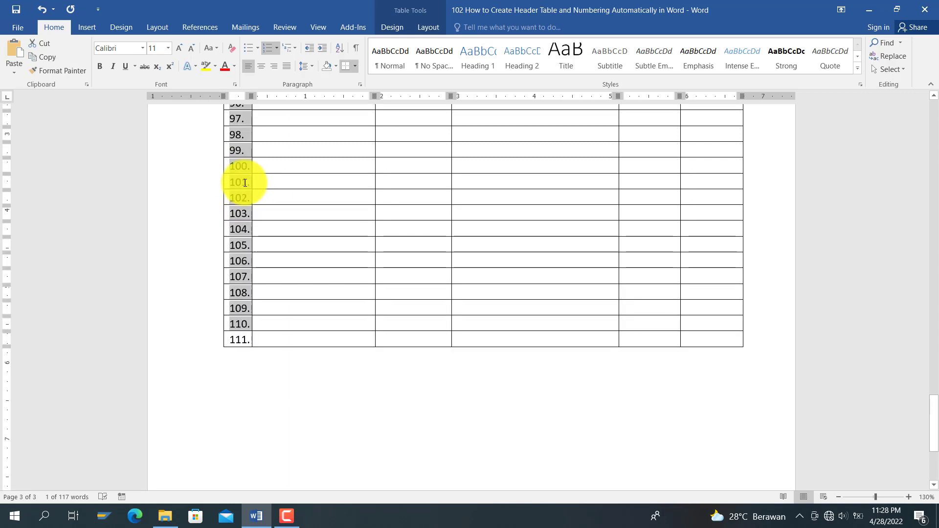
scroll(246, 183, "down", 5)
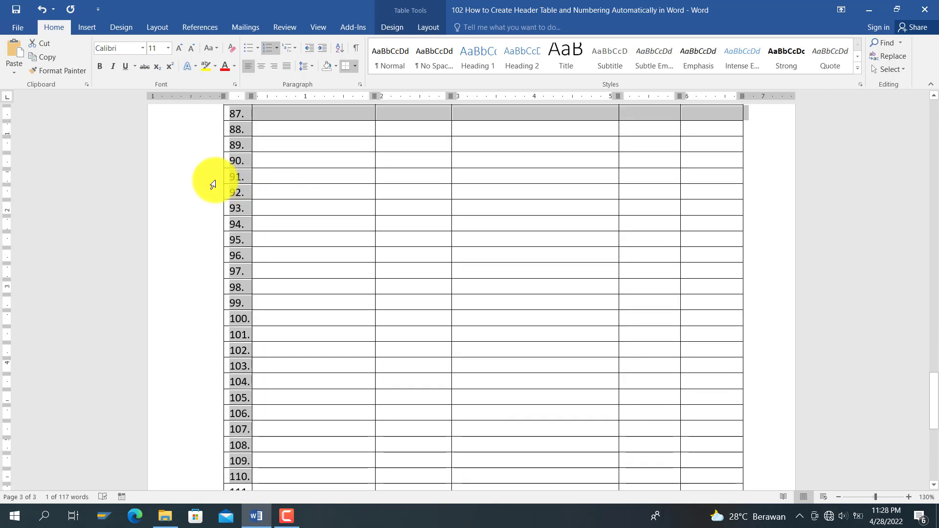
left_click_drag(210, 182, 234, 272)
right_click(281, 195)
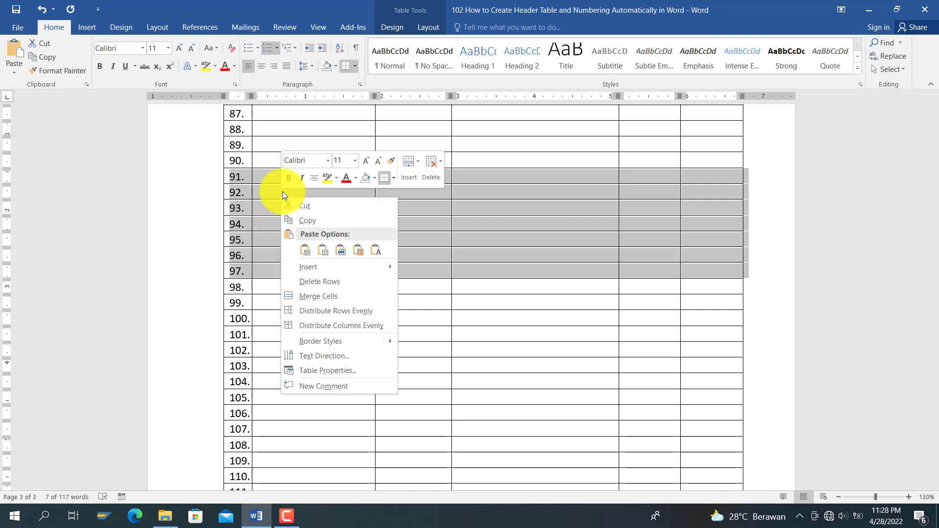
left_click(304, 207)
scroll(267, 191, "up", 2)
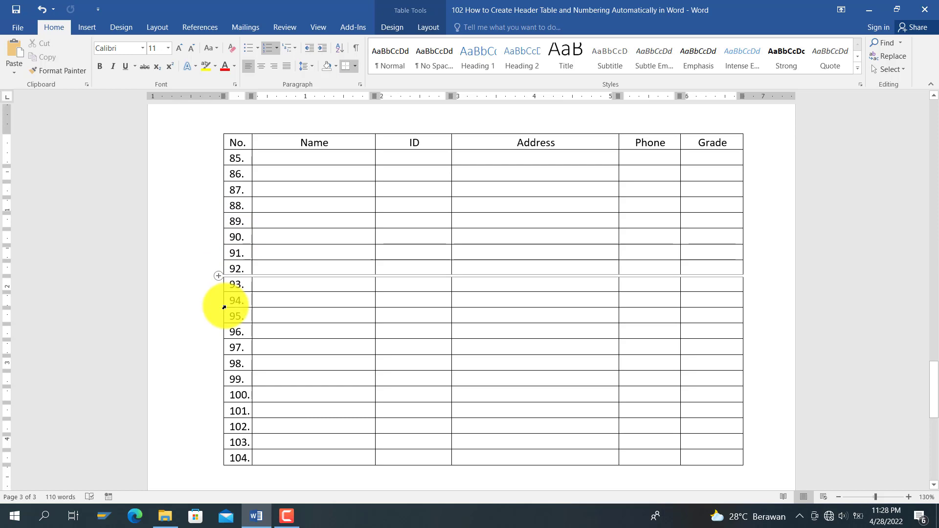
- Scroll back to page 1 and place the cursor in row 1's Name cell
scroll(236, 249, "up", 3)
scroll(236, 249, "up", 15)
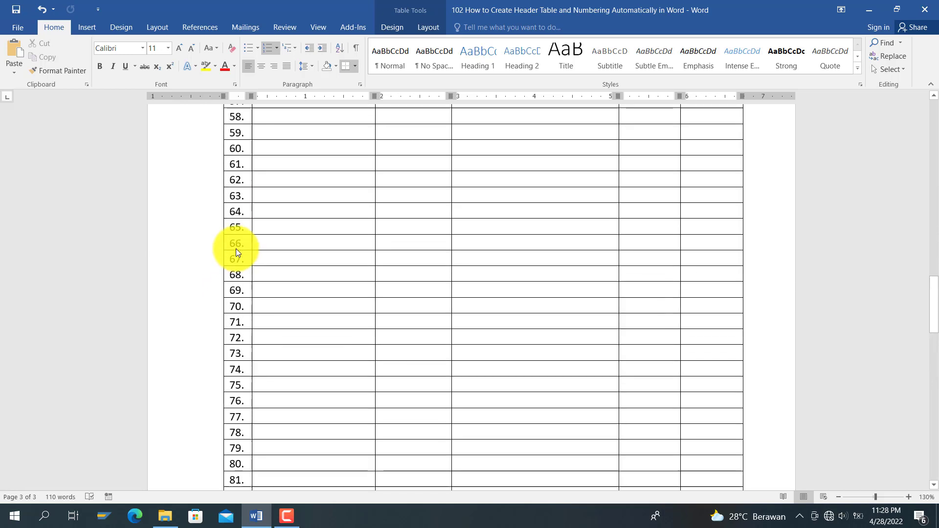
scroll(236, 248, "up", 15)
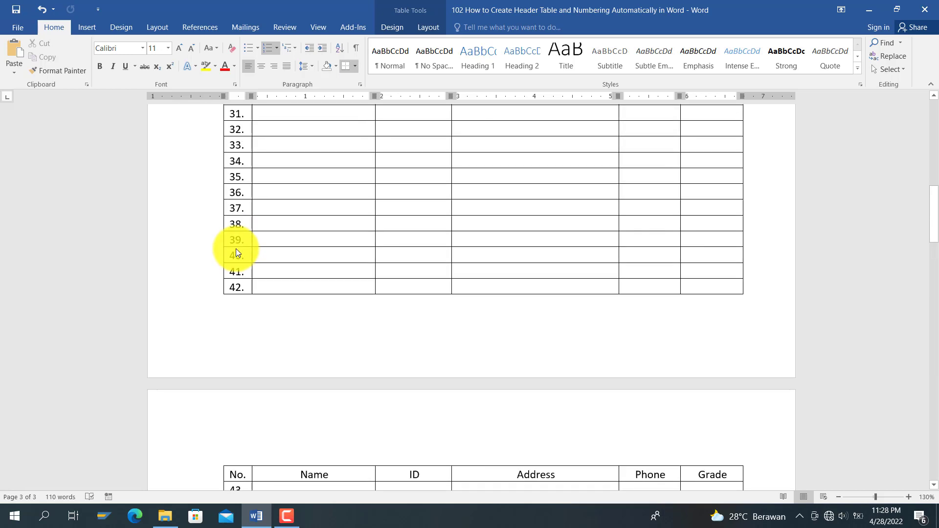
scroll(235, 248, "up", 3)
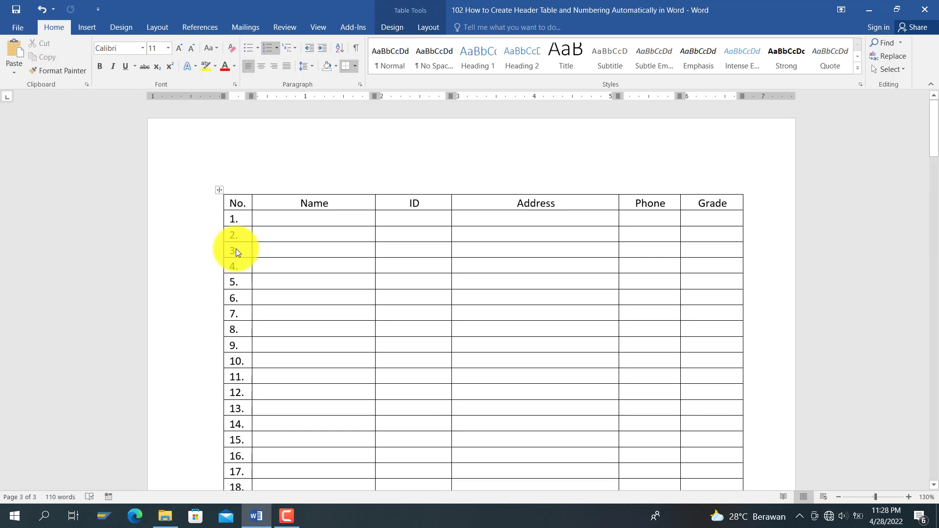
mouse_move(223, 265)
scroll(224, 264, "down", 5)
scroll(224, 264, "up", 5)
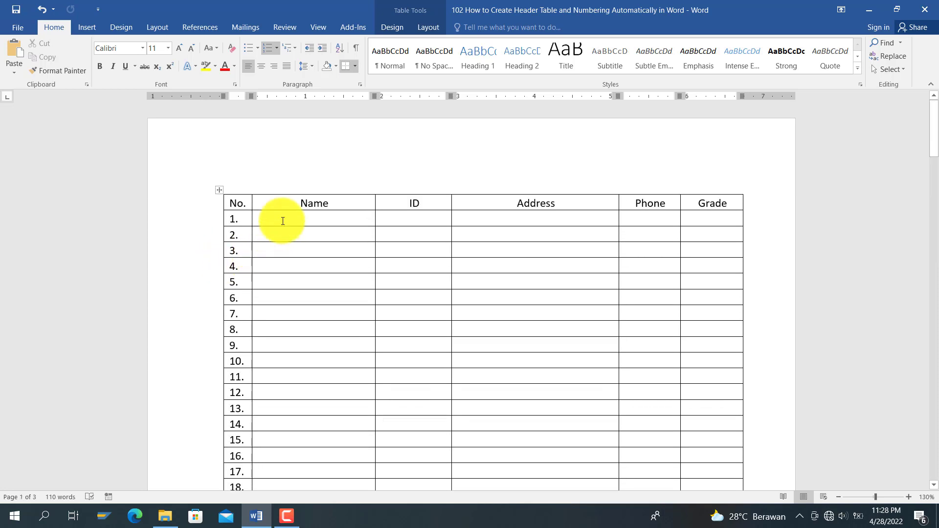
left_click(283, 221)
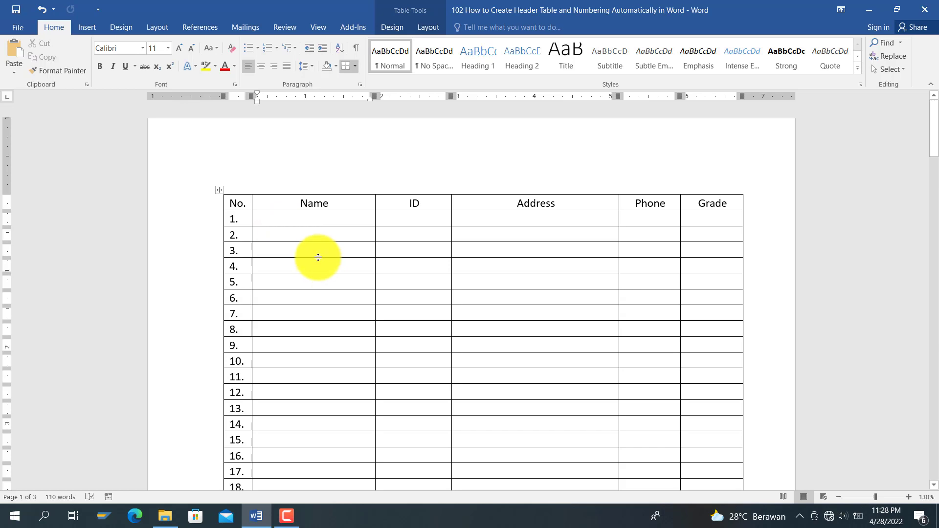